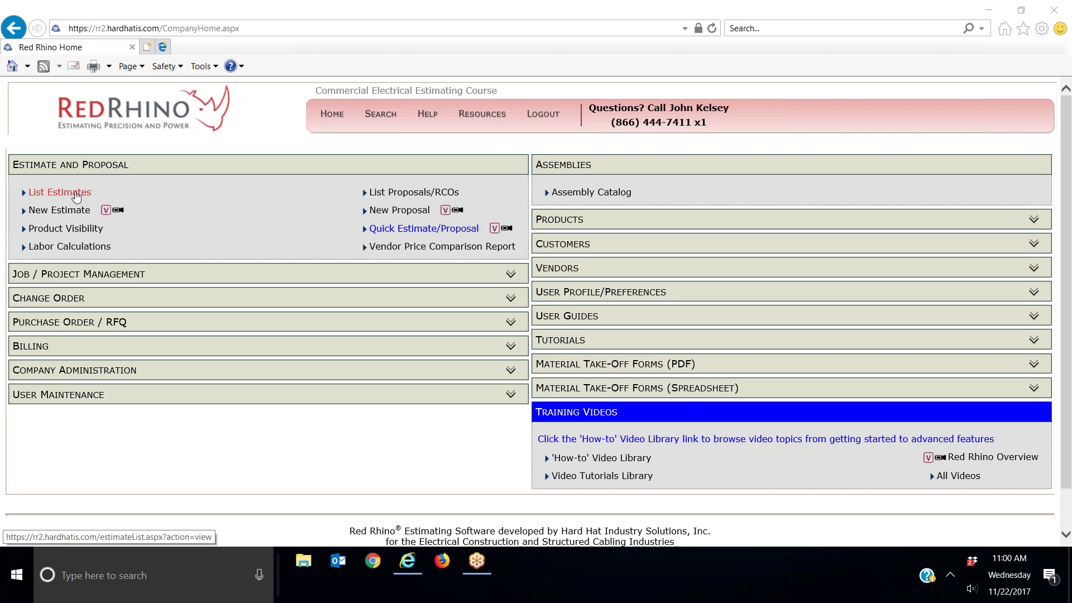
# Step: Open List Estimates under Estimate and Proposal on the Red Rhino home page
pyautogui.click(75, 194)
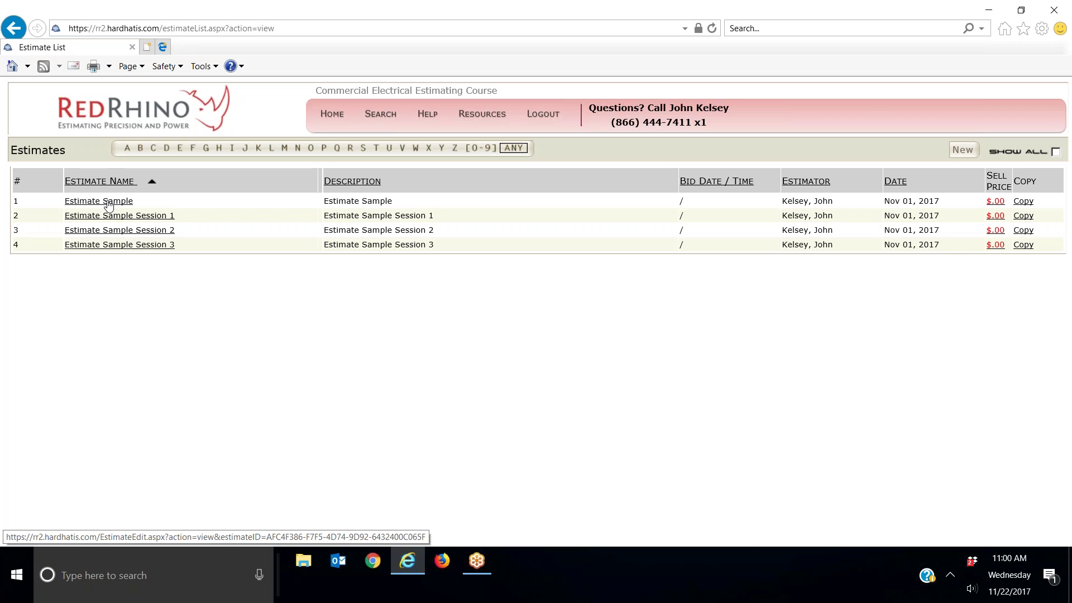
# Step: Open the Estimate Sample estimate from the Estimates list
pyautogui.click(109, 205)
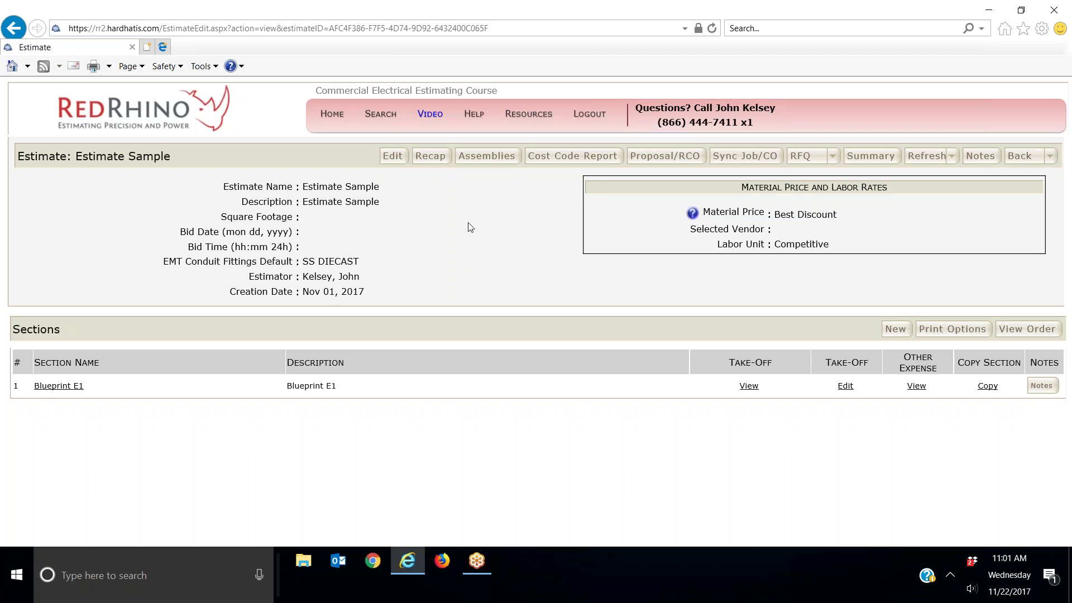
# Step: Edit the take-off for the Blueprint E1 section
pyautogui.click(846, 387)
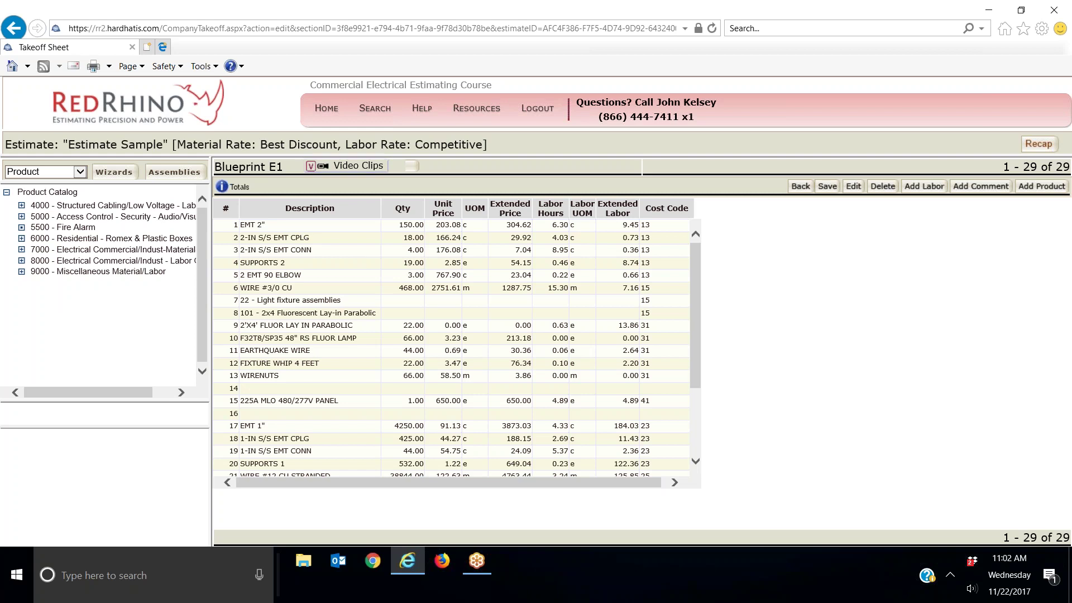
# Step: Scroll the Blueprint E1 takeoff grid slightly to review its 29 line items
pyautogui.moveTo(692, 307)
pyautogui.mouseDown()
pyautogui.moveTo(698, 390)
pyautogui.moveTo(691, 289)
pyautogui.mouseUp()
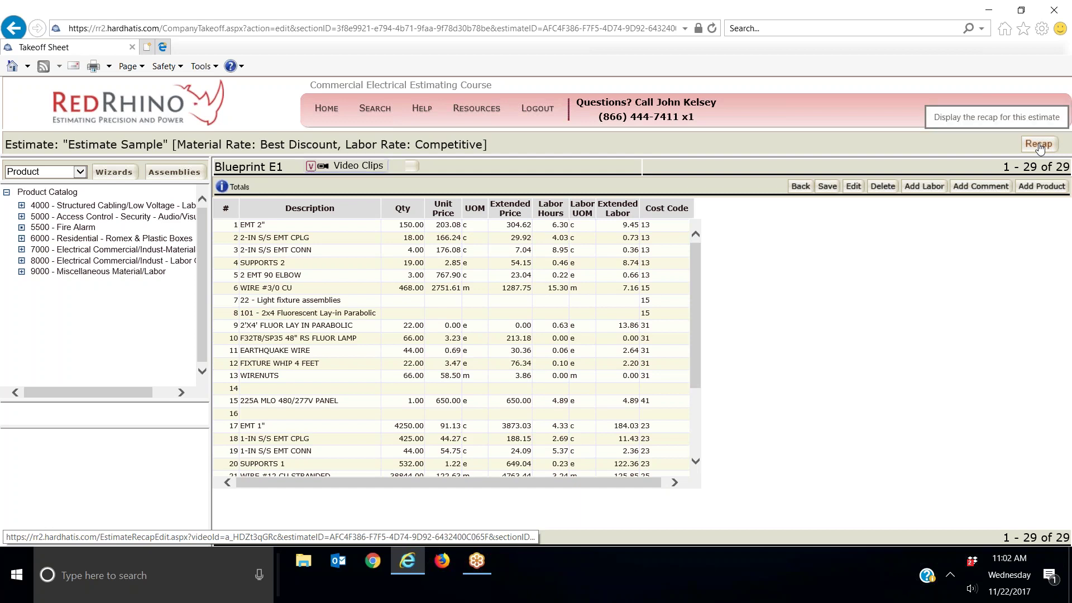
# Step: Show the recap and highlight Material Cost 12,954 and Crew Labor Hours 506.70
pyautogui.click(1039, 146)
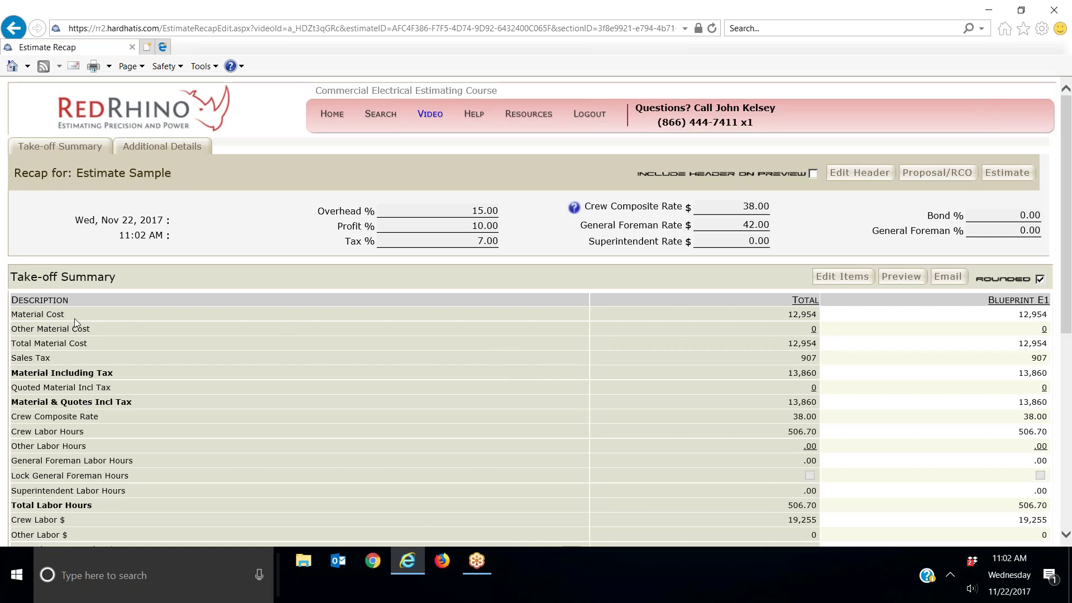
pyautogui.tripleClick(21, 316)
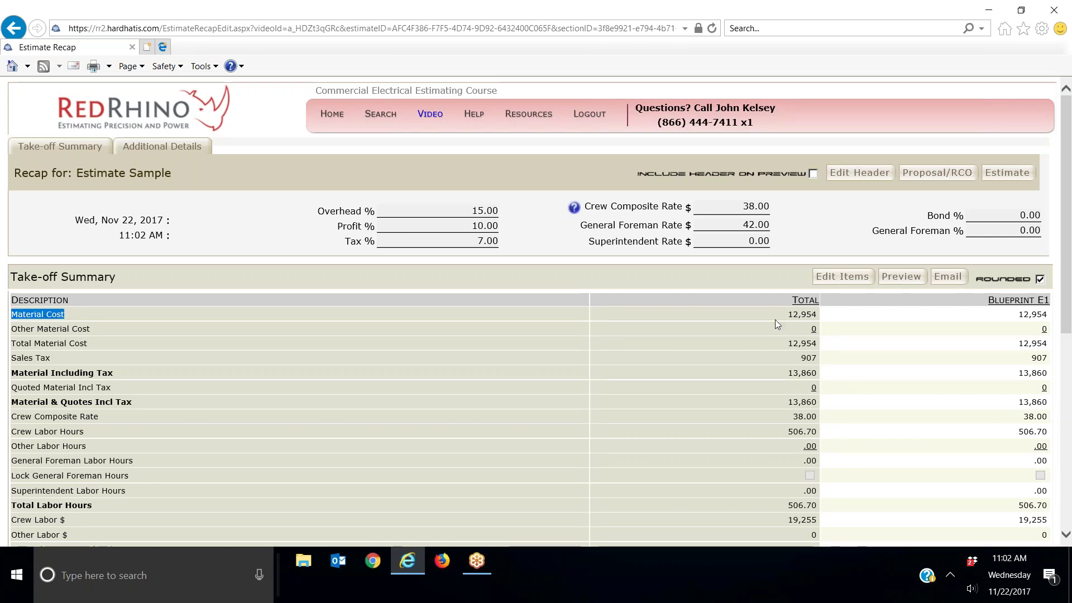
pyautogui.moveTo(786, 315); pyautogui.dragTo(813, 316)
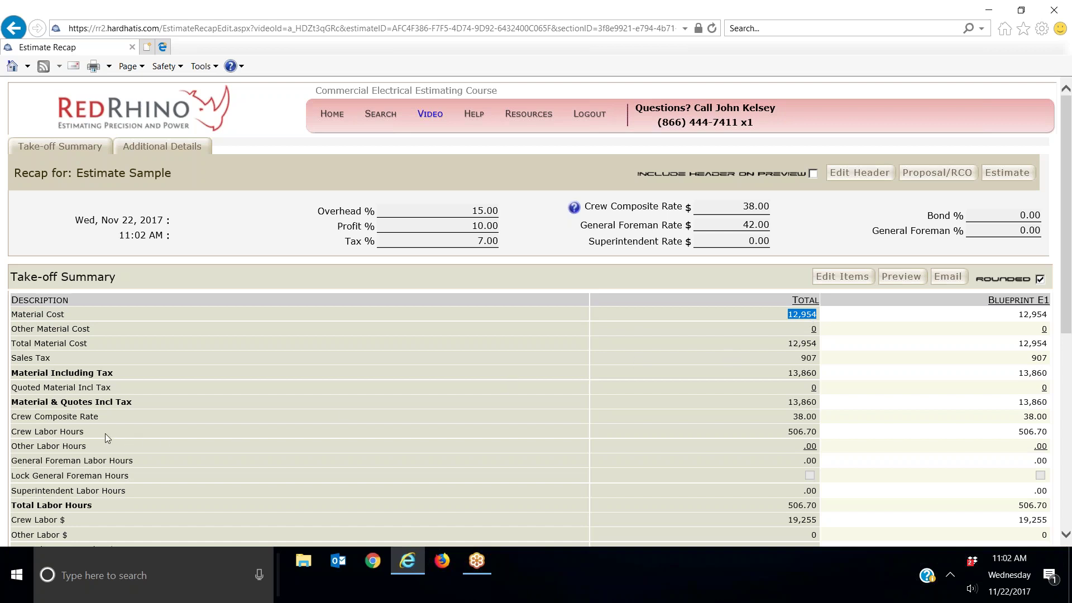
pyautogui.moveTo(87, 435); pyautogui.dragTo(11, 433)
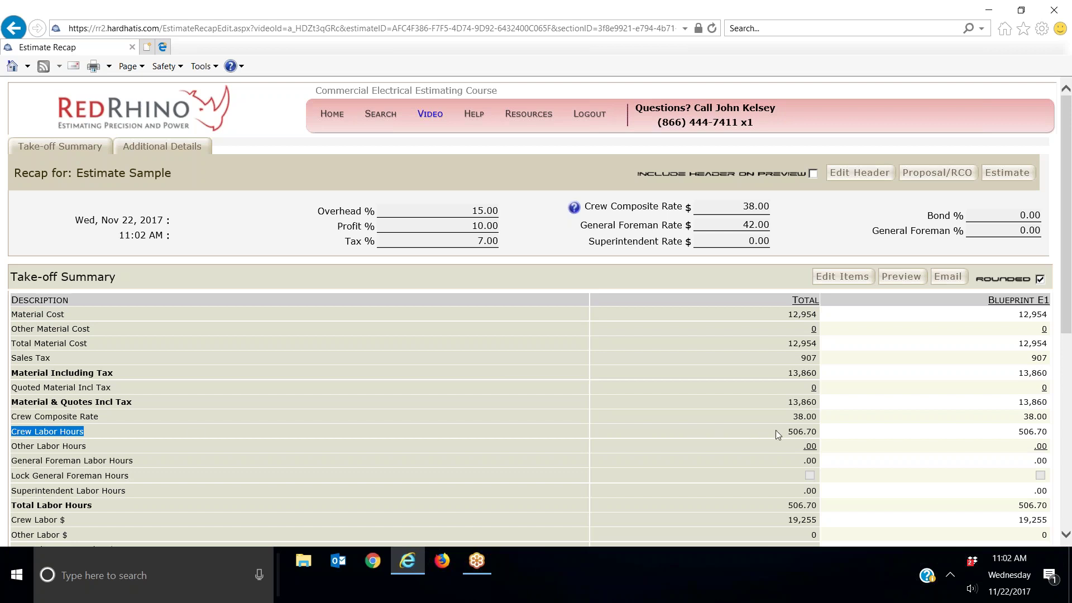
pyautogui.moveTo(783, 433); pyautogui.dragTo(817, 433)
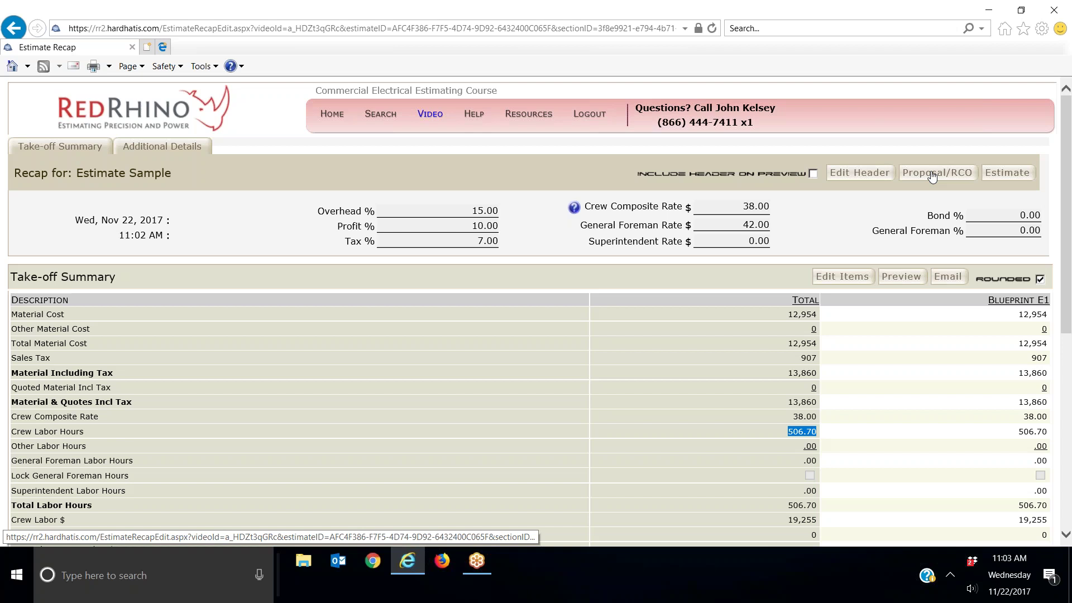
# Step: Open the Proposal/RCO page and highlight the $41,891 amount and Inclusions heading
pyautogui.click(932, 177)
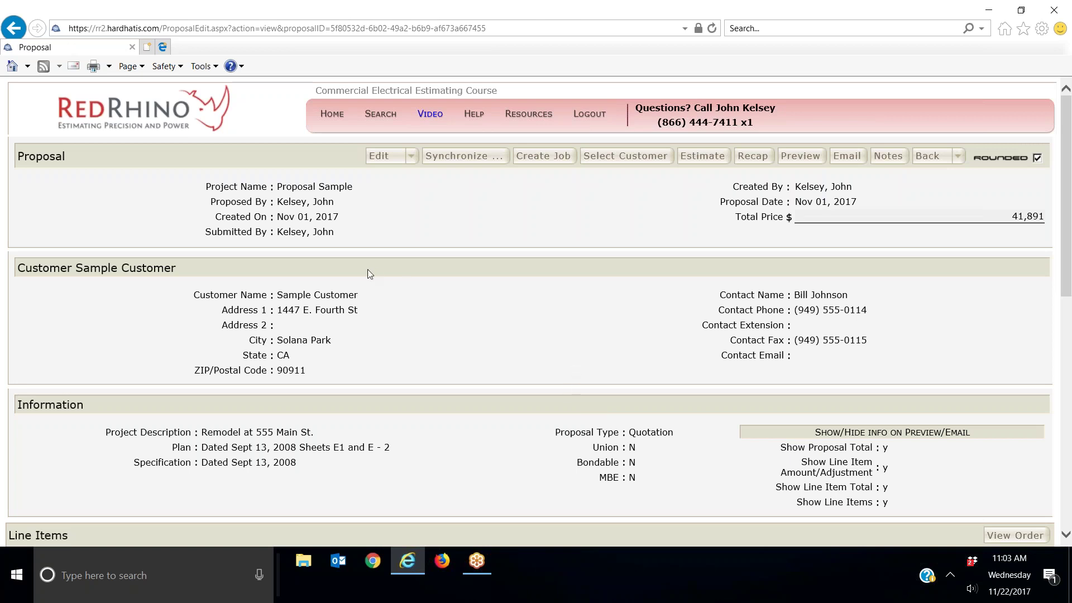
pyautogui.scroll(-5, 367, 274)
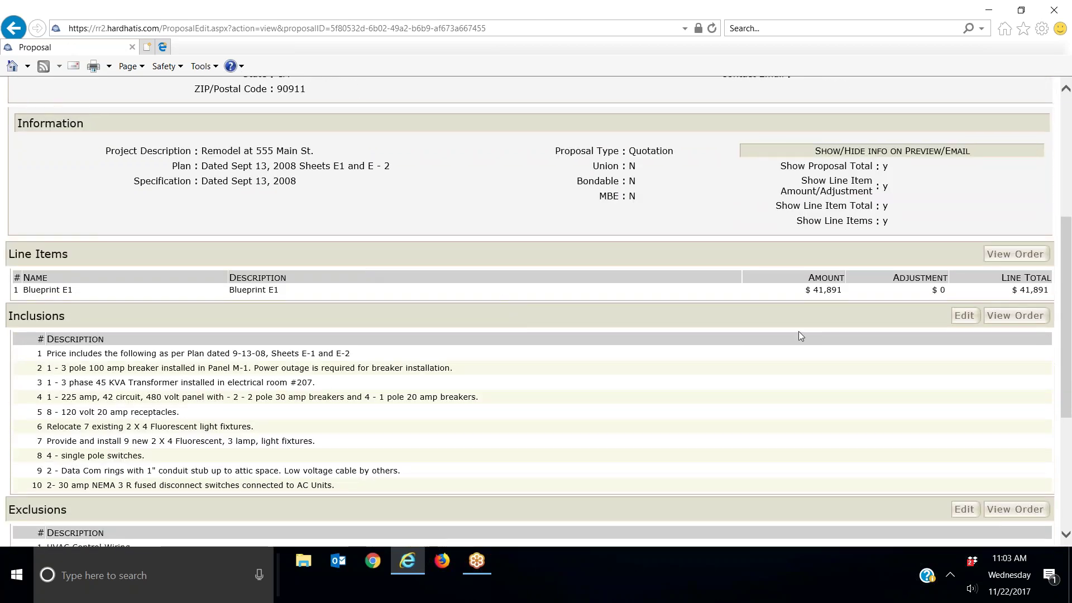
pyautogui.moveTo(804, 290); pyautogui.dragTo(844, 295)
pyautogui.click(609, 358)
pyautogui.moveTo(68, 316); pyautogui.dragTo(7, 318)
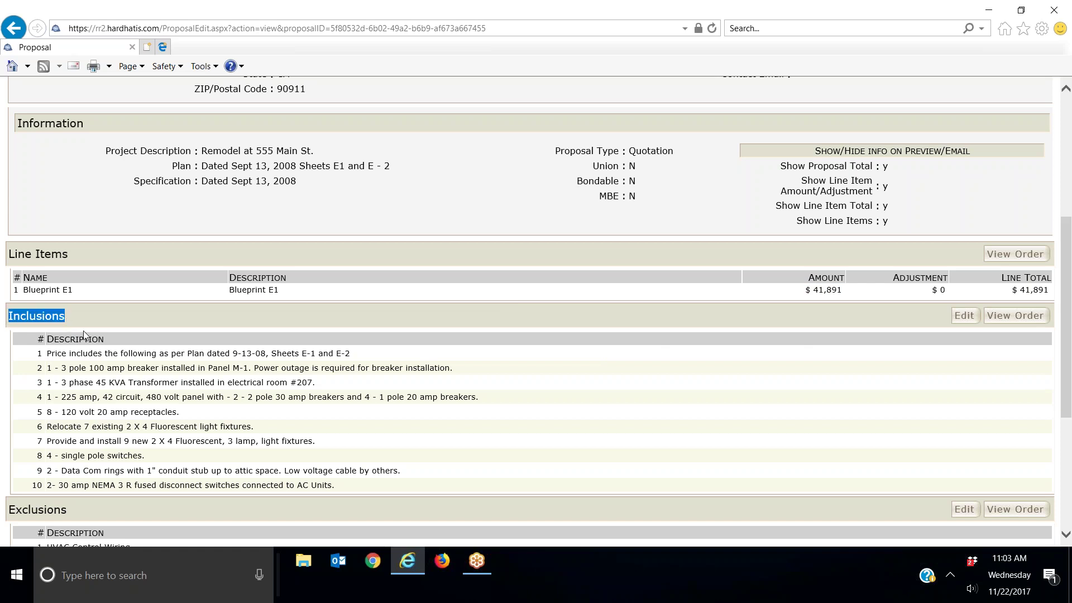
pyautogui.click(232, 379)
# Step: Scroll through the proposal highlighting the Exclusions and Qualifications headings, then back up
pyautogui.scroll(-1, 234, 367)
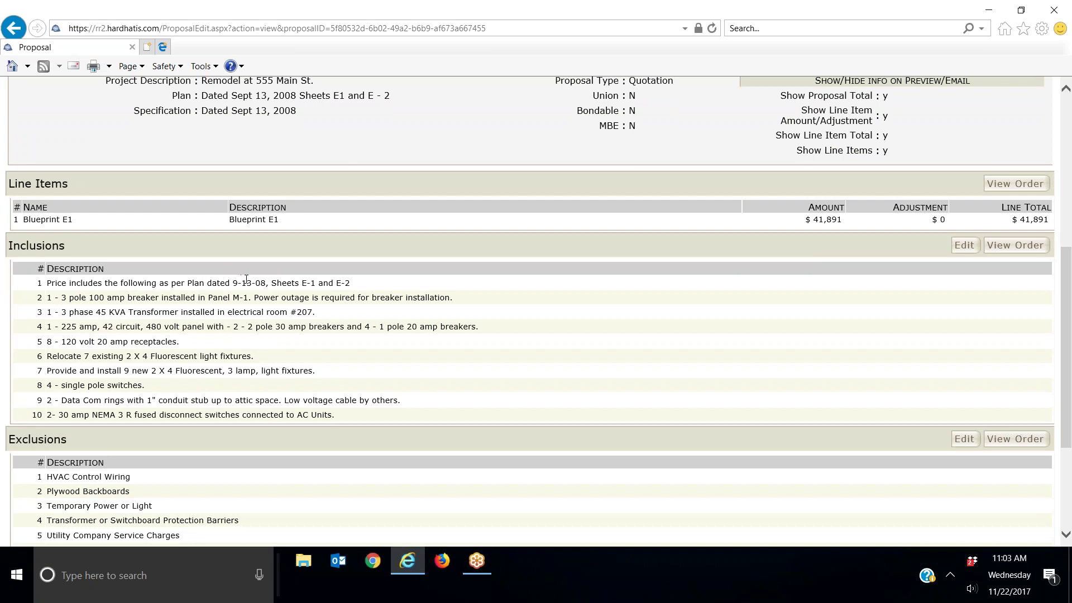
pyautogui.scroll(-1, 552, 372)
pyautogui.scroll(-1, 552, 372)
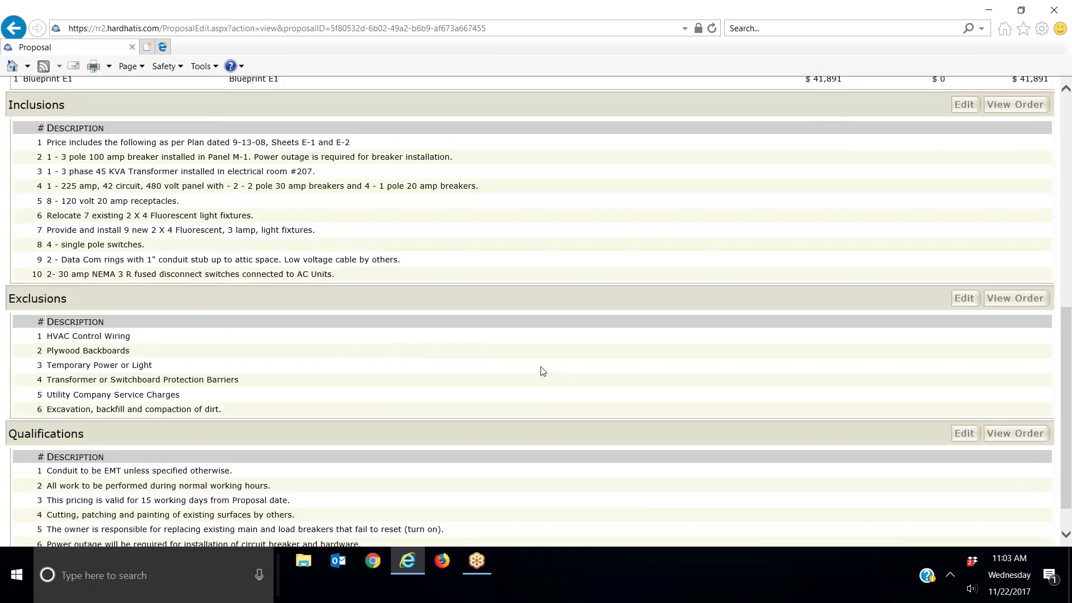
pyautogui.moveTo(69, 300); pyautogui.dragTo(7, 305)
pyautogui.click(21, 309)
pyautogui.scroll(-1, 419, 363)
pyautogui.moveTo(85, 390); pyautogui.dragTo(7, 390)
pyautogui.click(370, 381)
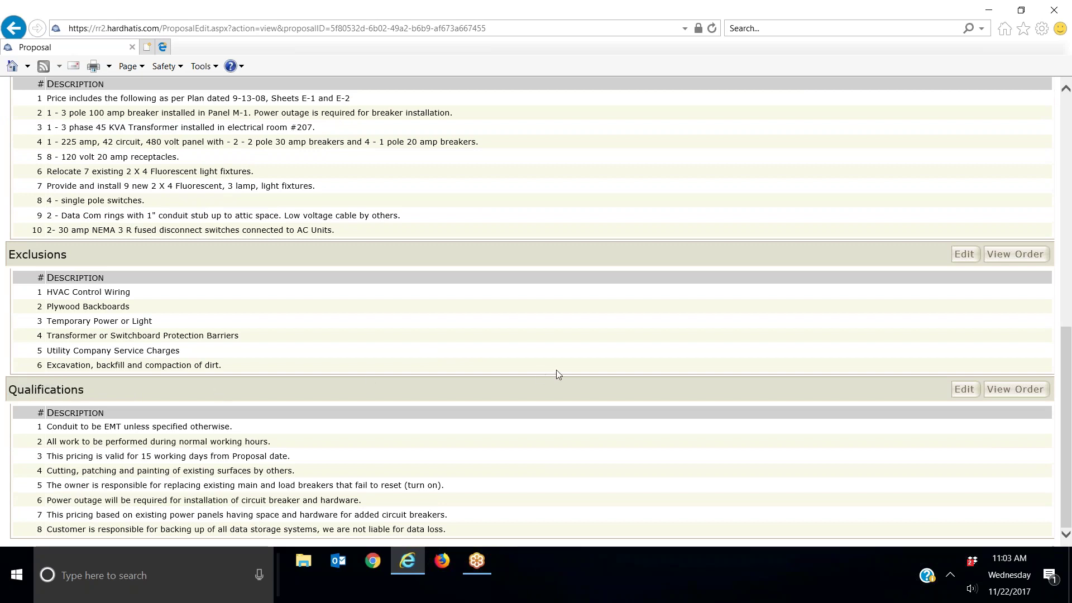
pyautogui.scroll(10, 556, 370)
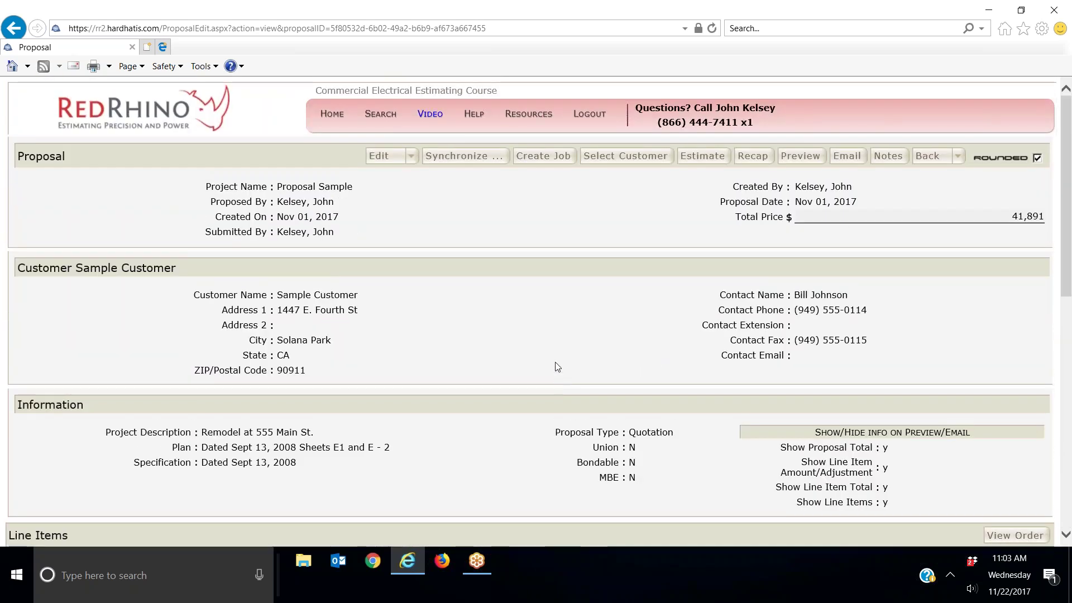